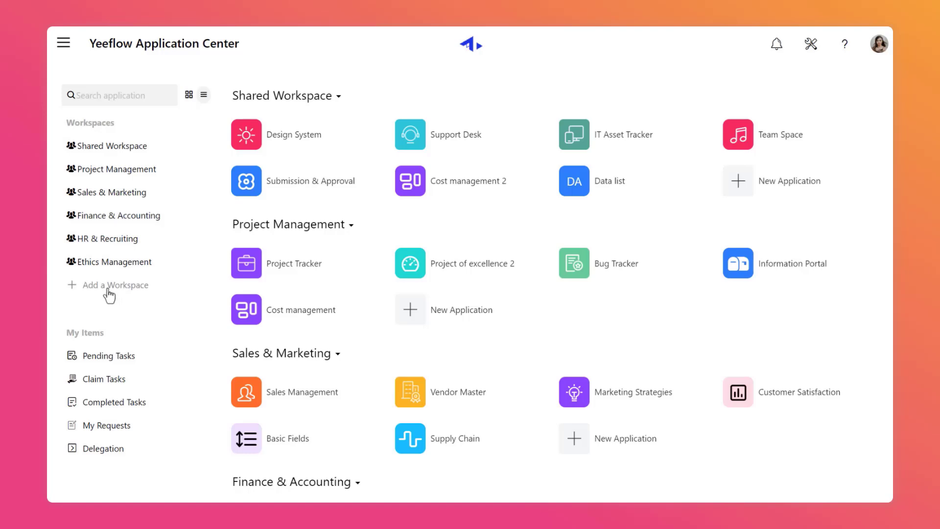
Start a new workspace named 'Business Collaboration'.
left_click(109, 289)
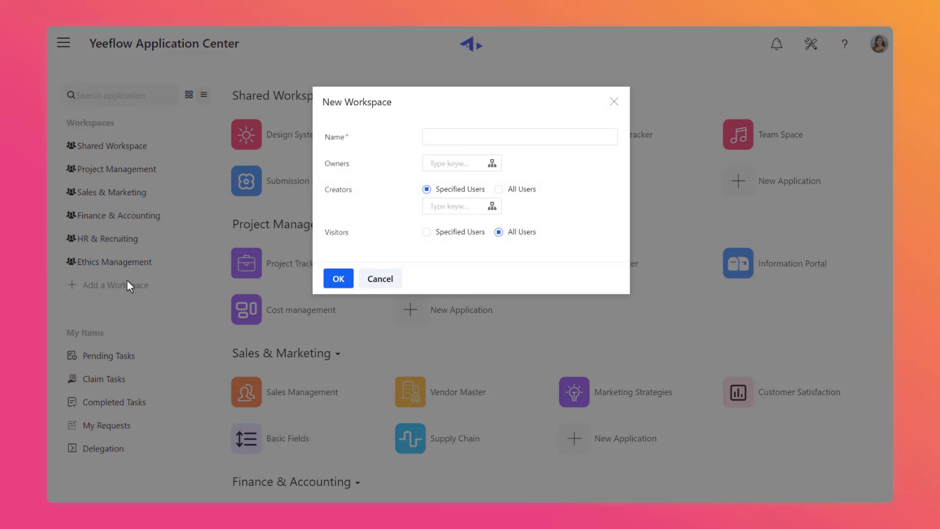
left_click(498, 137)
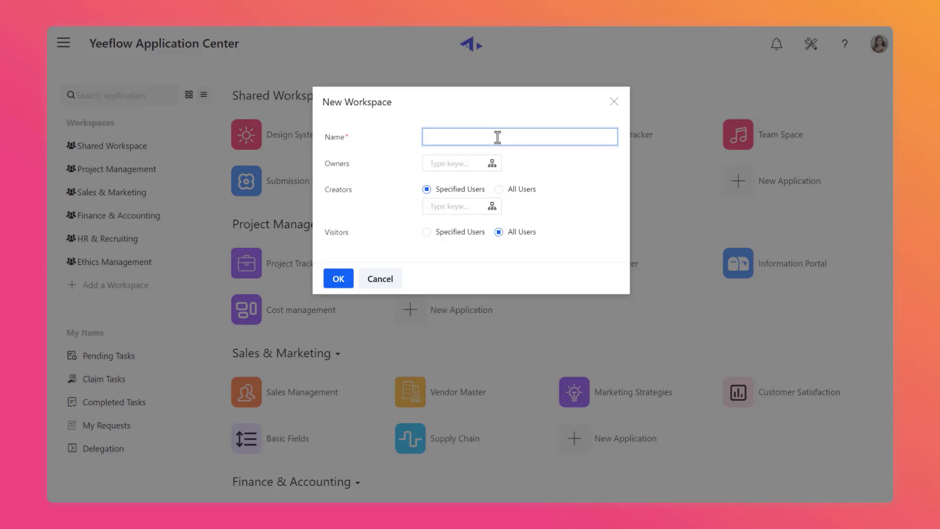
type("Business Collaboration")
Make the same user the workspace's owner and creator, then create it.
left_click(492, 163)
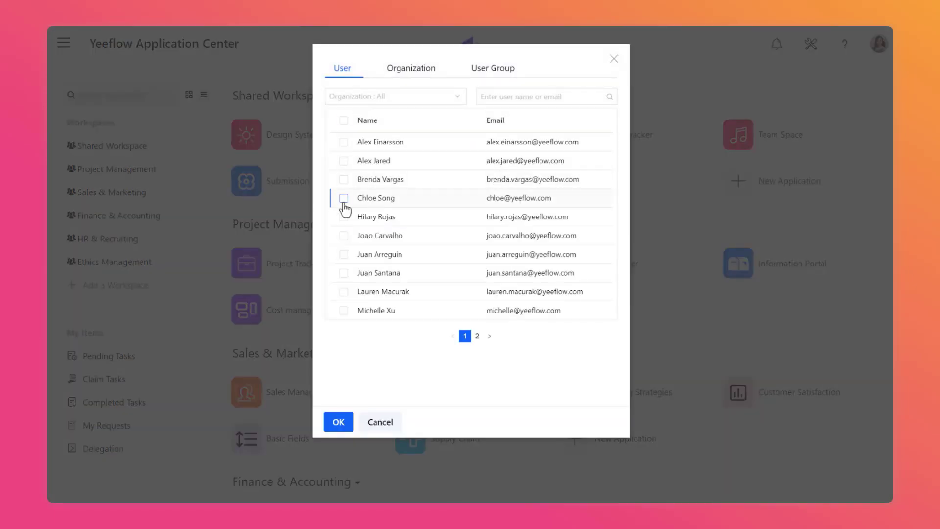
left_click(344, 201)
left_click(343, 424)
left_click(495, 235)
left_click(343, 201)
left_click(350, 423)
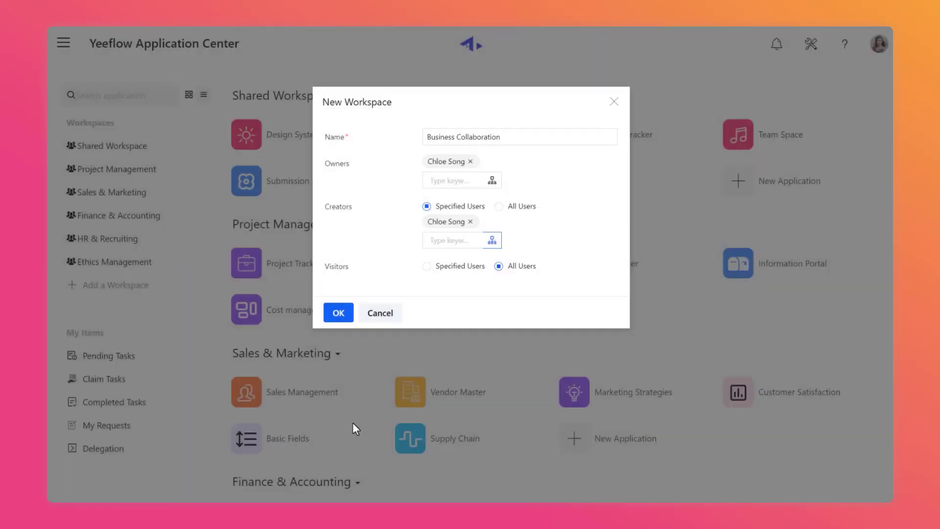
left_click(342, 313)
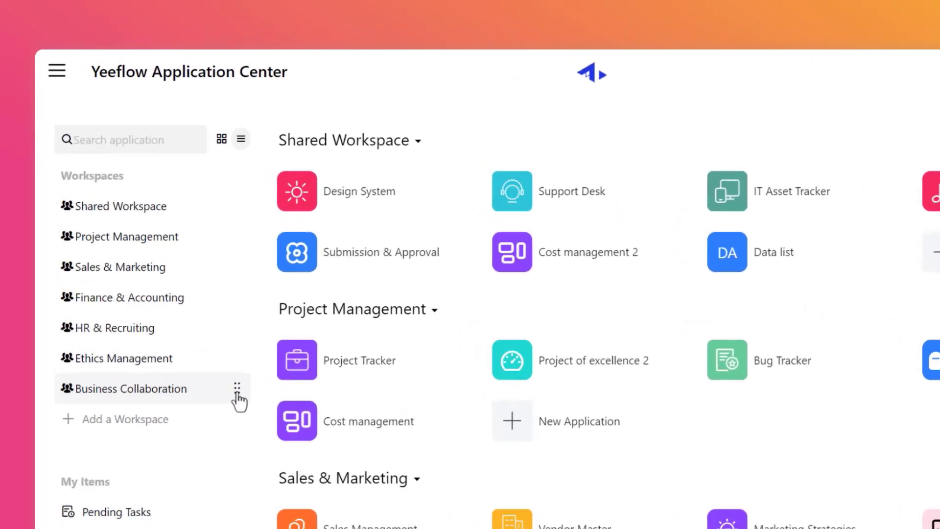
Drag Business Collaboration to the top of the Workspaces list and begin a new application.
left_click_drag(203, 292, 185, 203)
left_click_drag(234, 329, 250, 261)
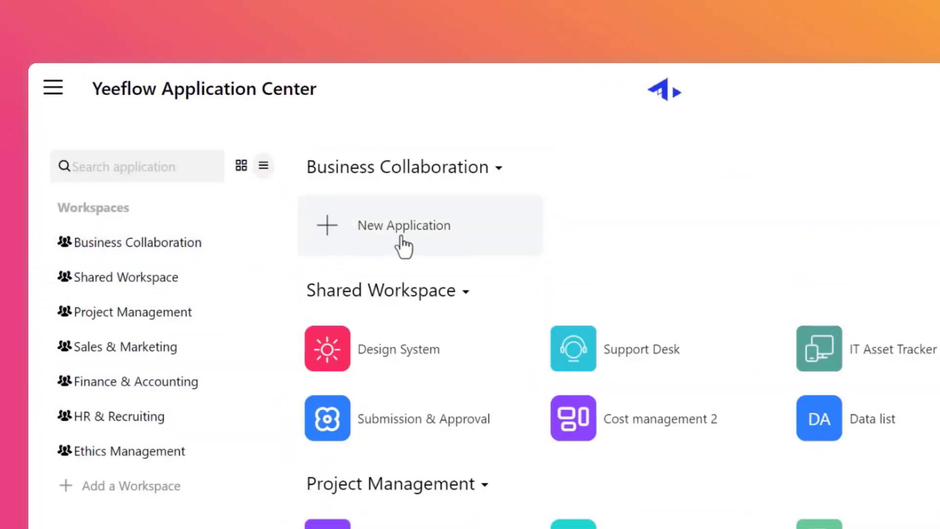
left_click(402, 238)
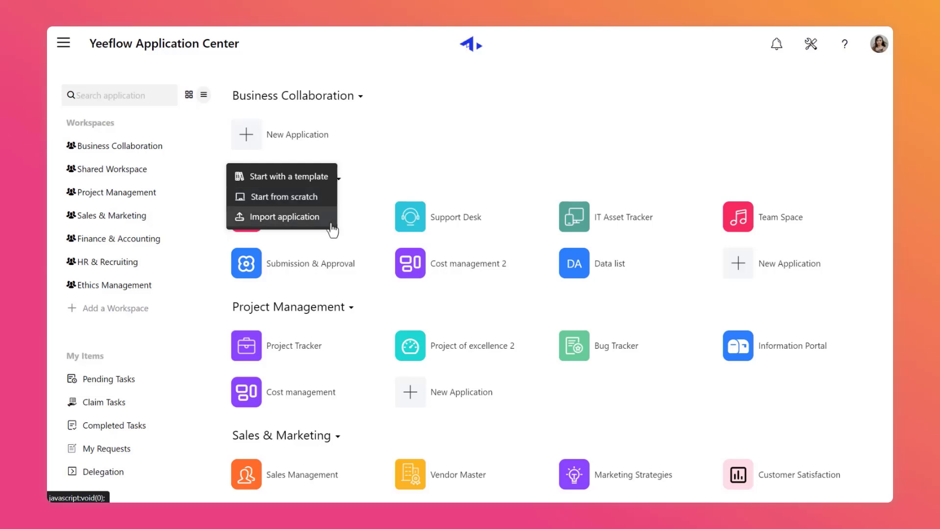
Start a blank application and give it a purple icon with a glyph instead of TE.
left_click(306, 198)
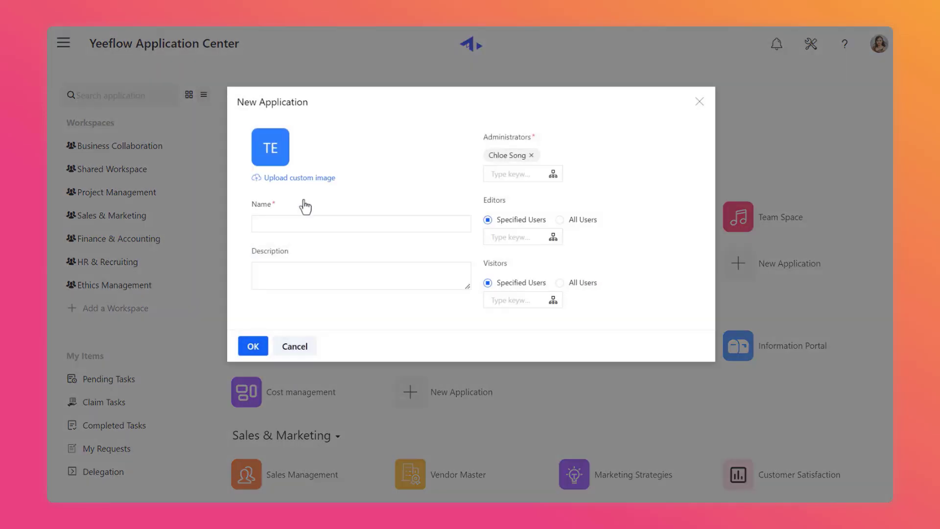
left_click(260, 159)
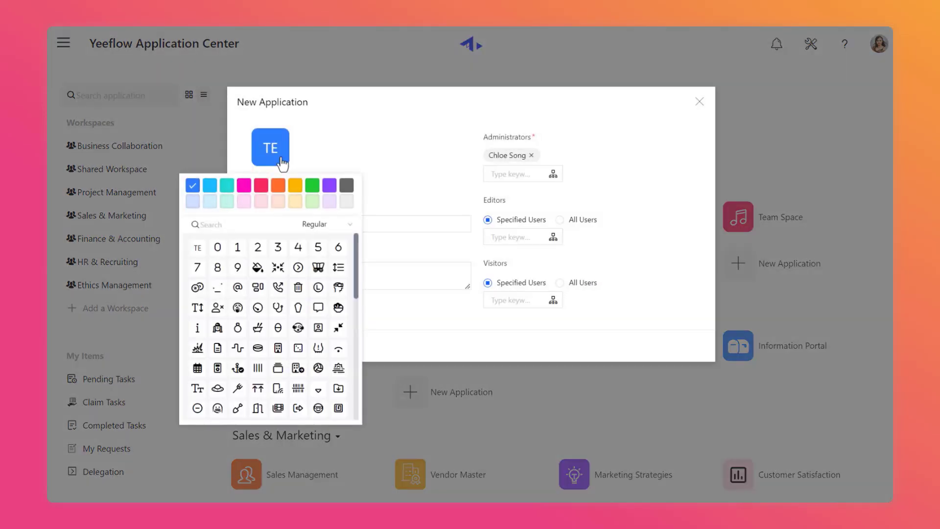
left_click(330, 186)
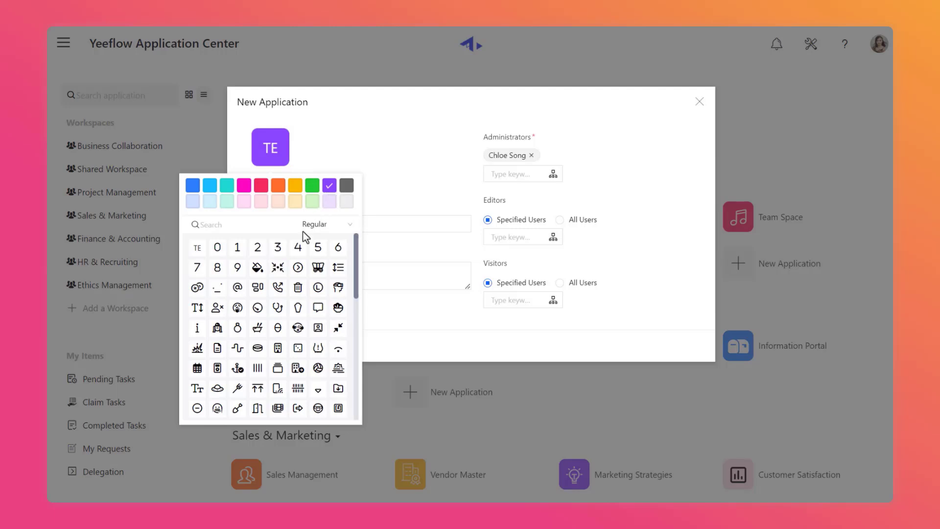
left_click(257, 287)
left_click(416, 199)
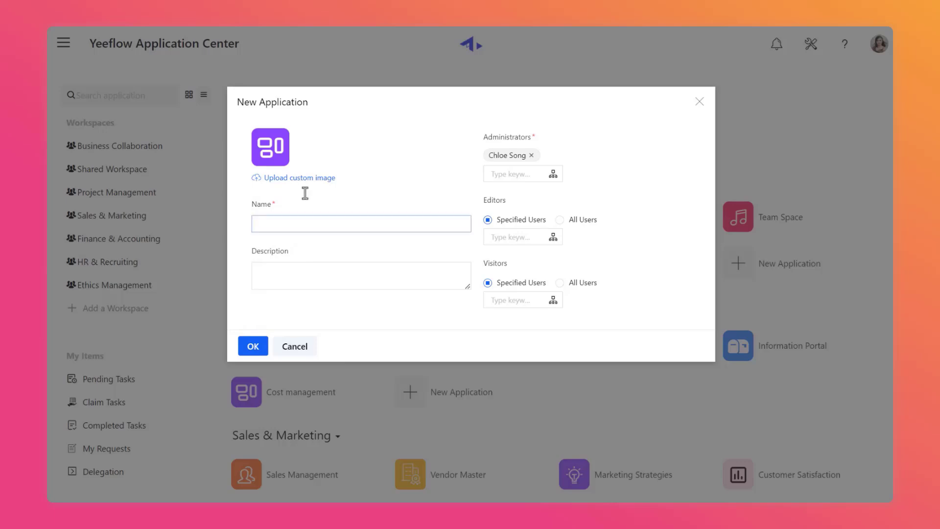
Name the application 'Projects of excellence' and paste in its Centre of Excellence description.
left_click(318, 224)
type("Projects of excellence")
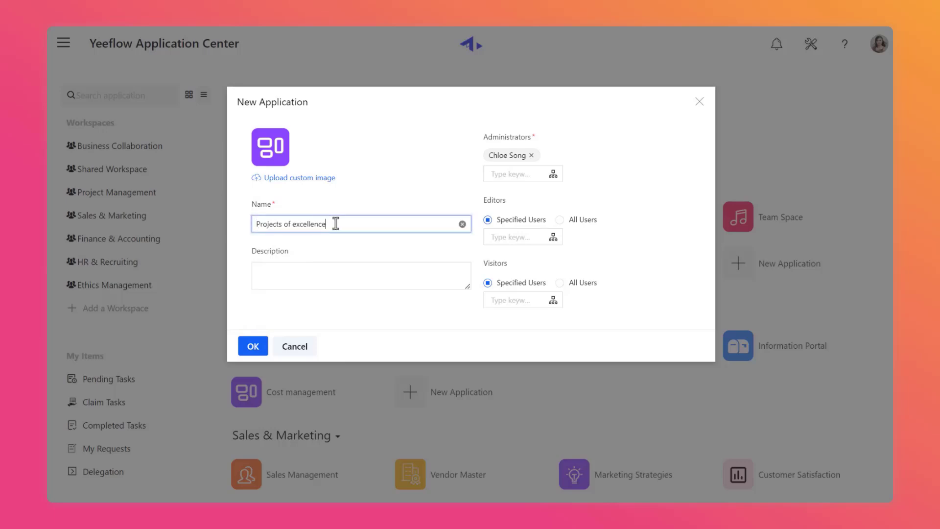
left_click(336, 270)
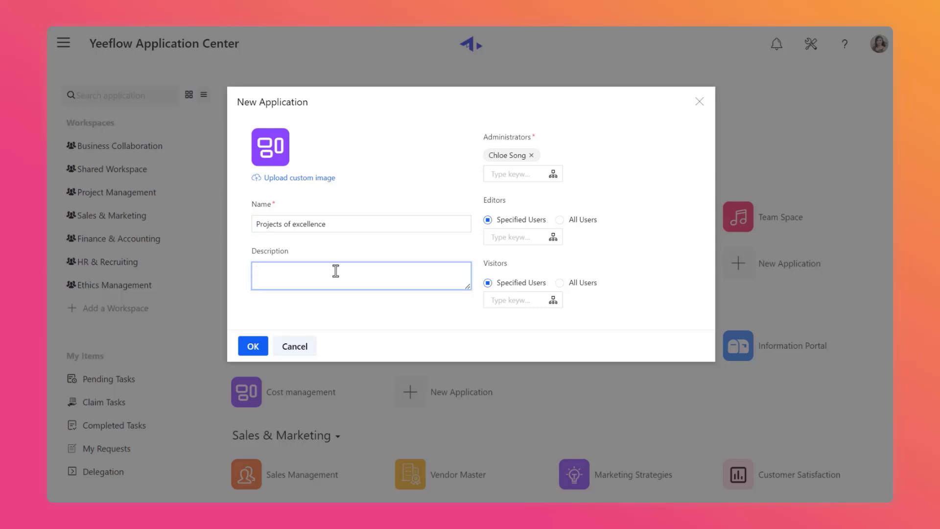
type("A Centre of Excellence is a business unit that has organization-wide authority. The key elements of a successful ProjectManagement Centre of Excellence.")
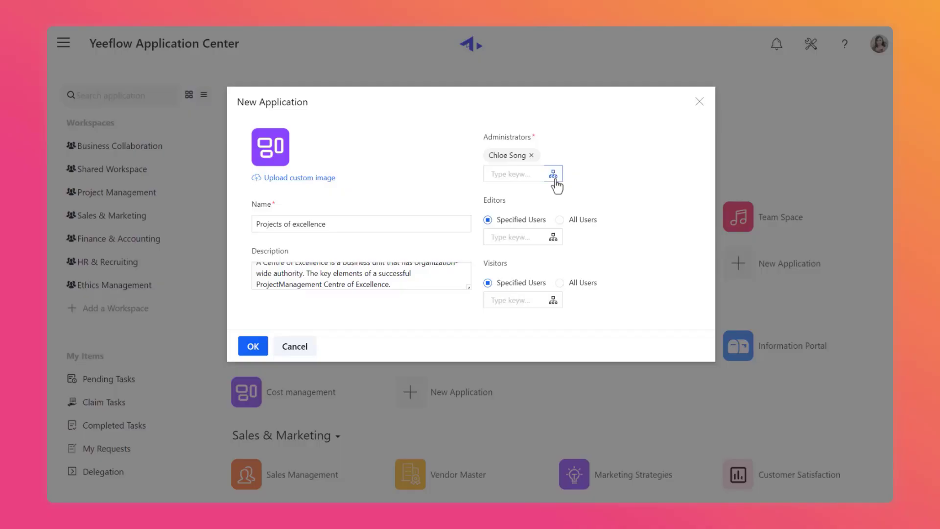
Browse the Administrators picker's tabs, keep the current administrator, and create the application.
left_click(554, 177)
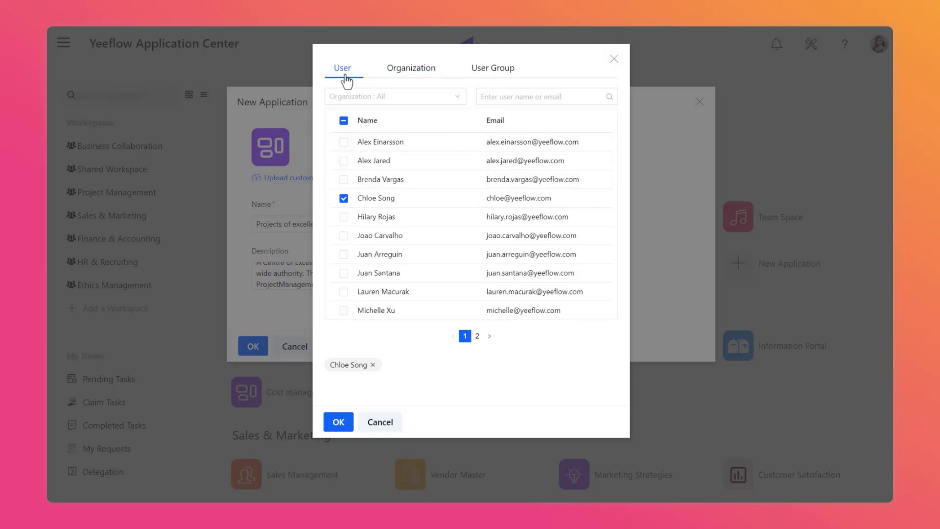
left_click(410, 79)
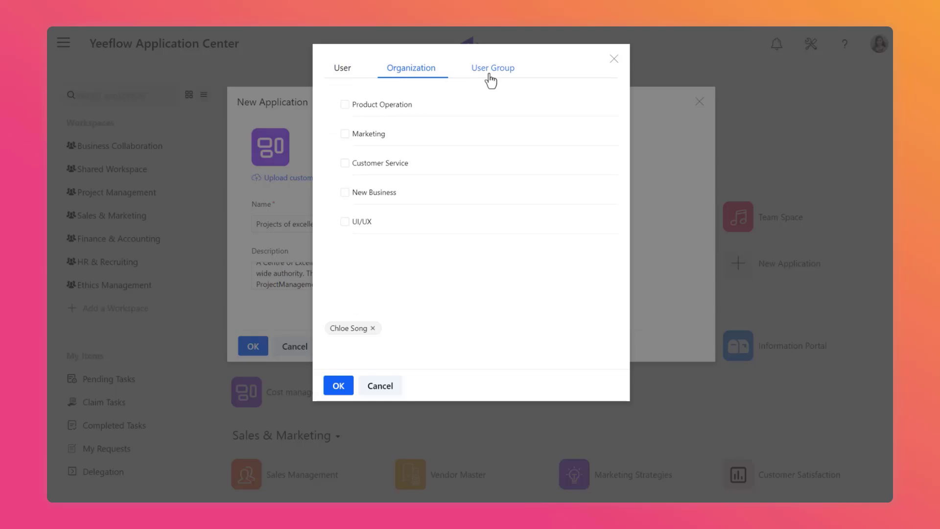
left_click(490, 78)
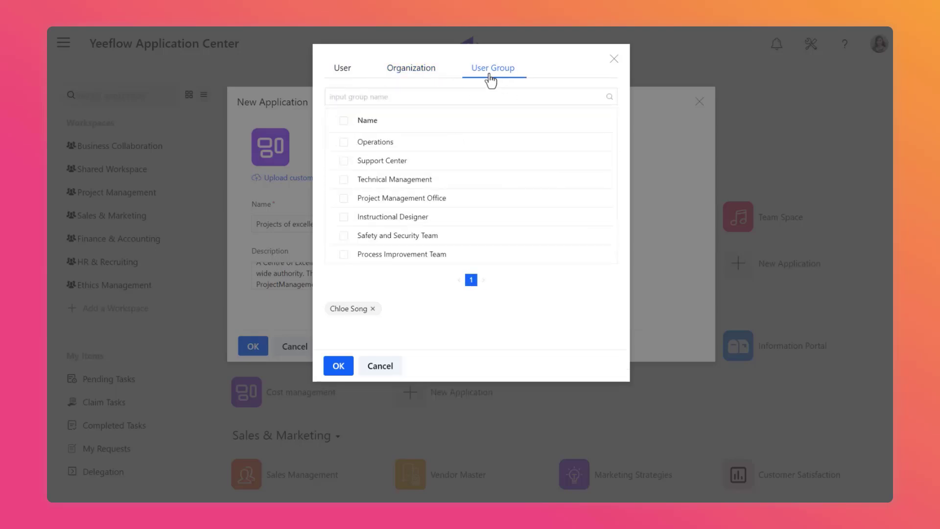
left_click(386, 370)
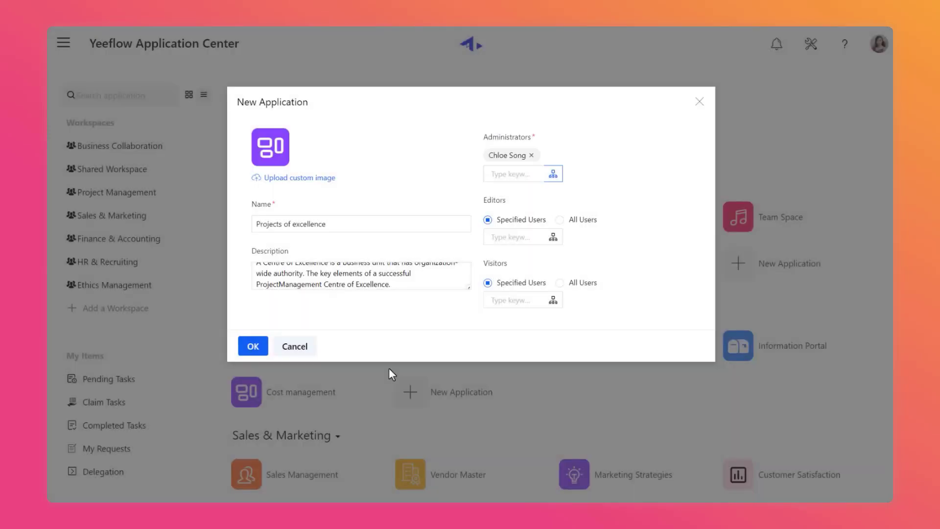
left_click(253, 347)
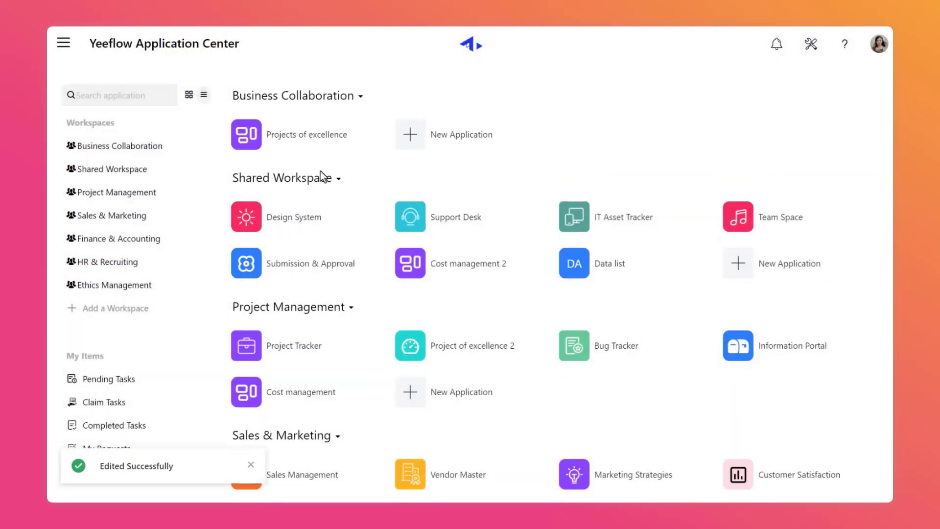
Go to the Appearance section of the Projects of excellence app settings.
left_click(330, 157)
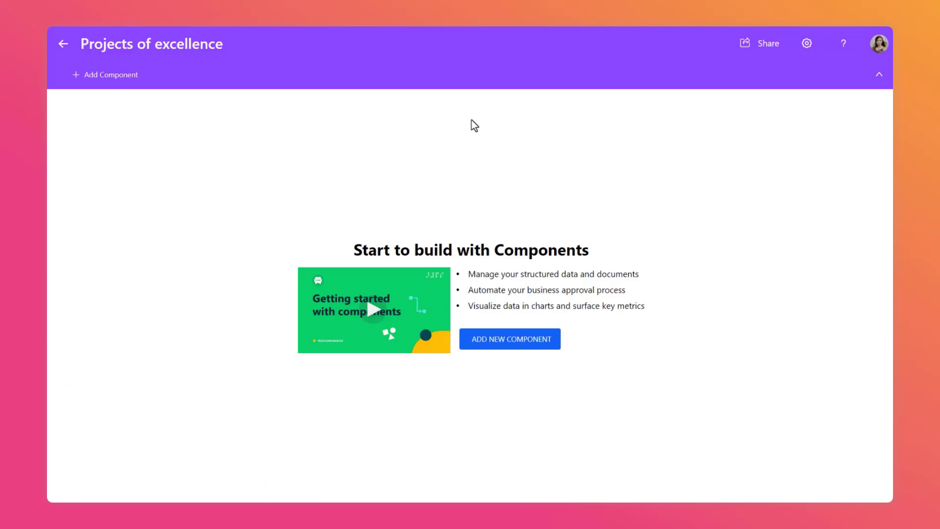
left_click(808, 52)
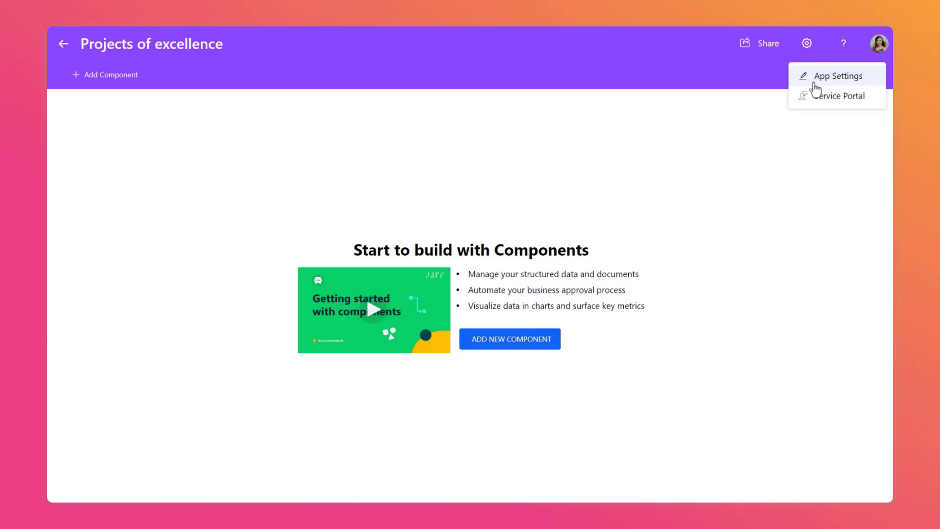
left_click(815, 89)
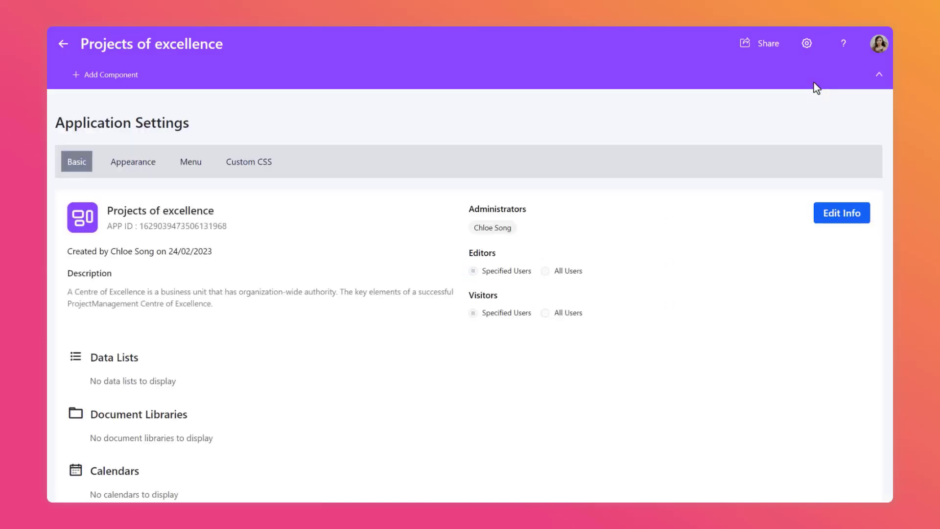
left_click(134, 165)
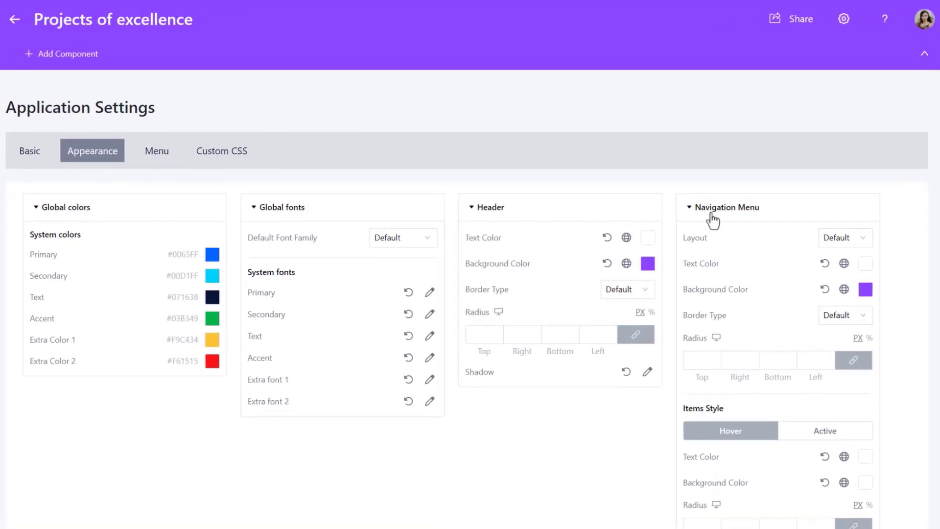
Set font Trebuchet MS, header background Primary blue, navigation Secondary cyan, and save.
left_click(406, 244)
left_click(425, 416)
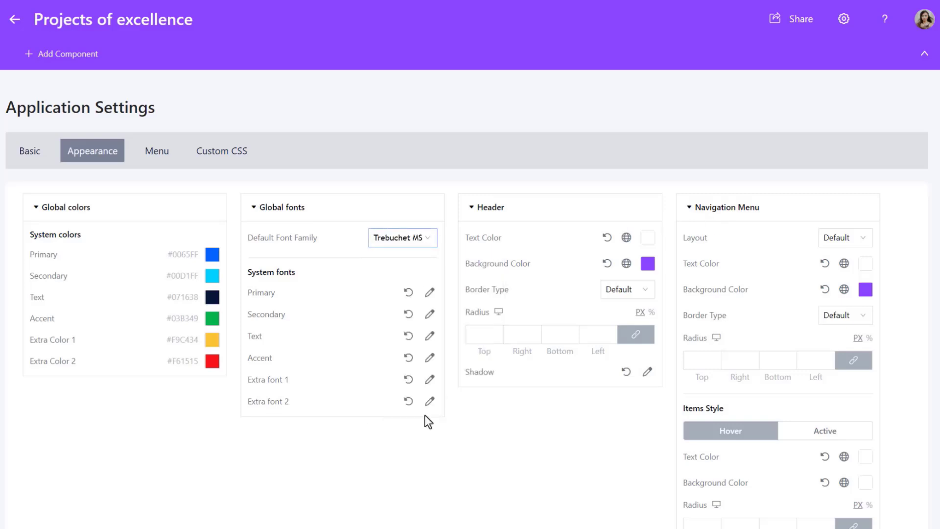
left_click(627, 263)
left_click(627, 323)
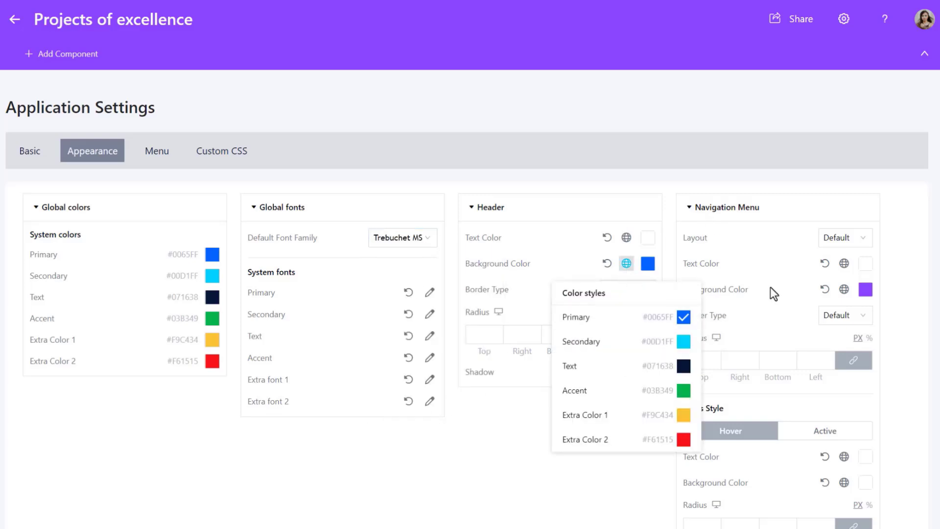
left_click(845, 289)
left_click(845, 367)
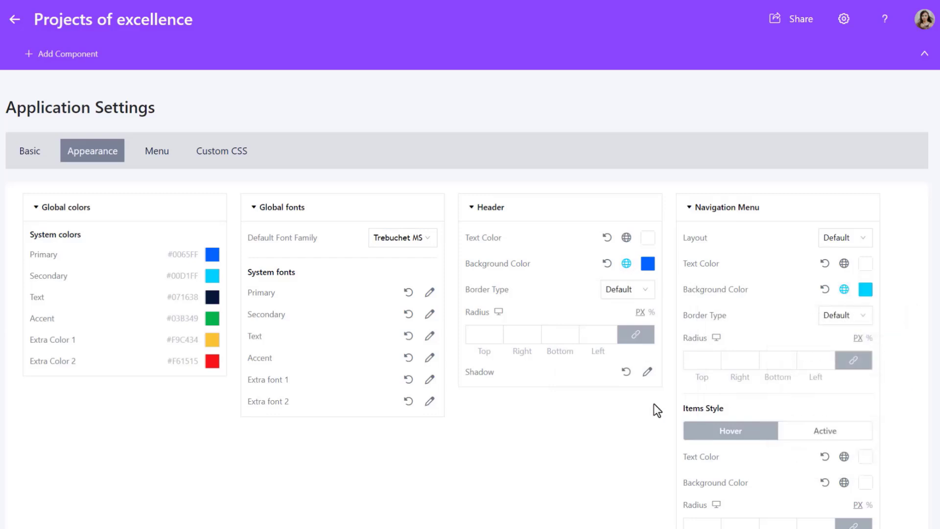
scroll(654, 403, "down", 2)
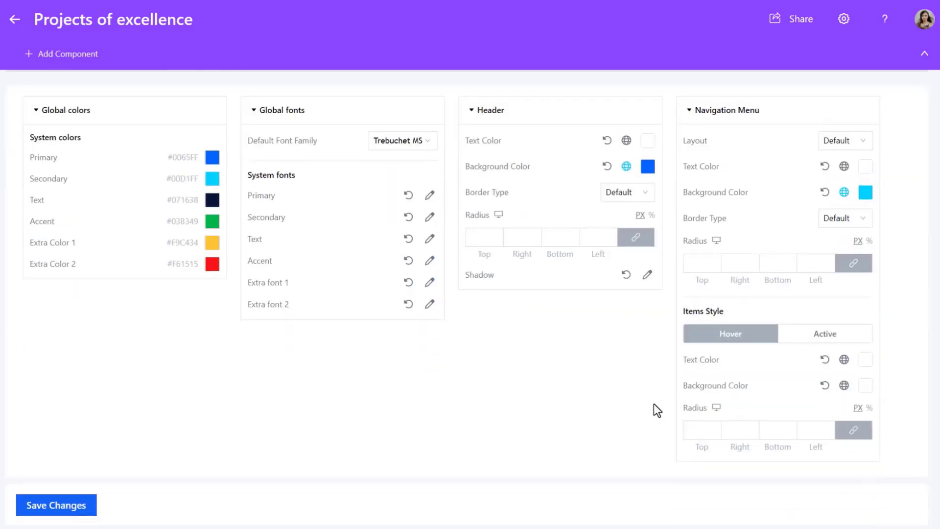
left_click(58, 511)
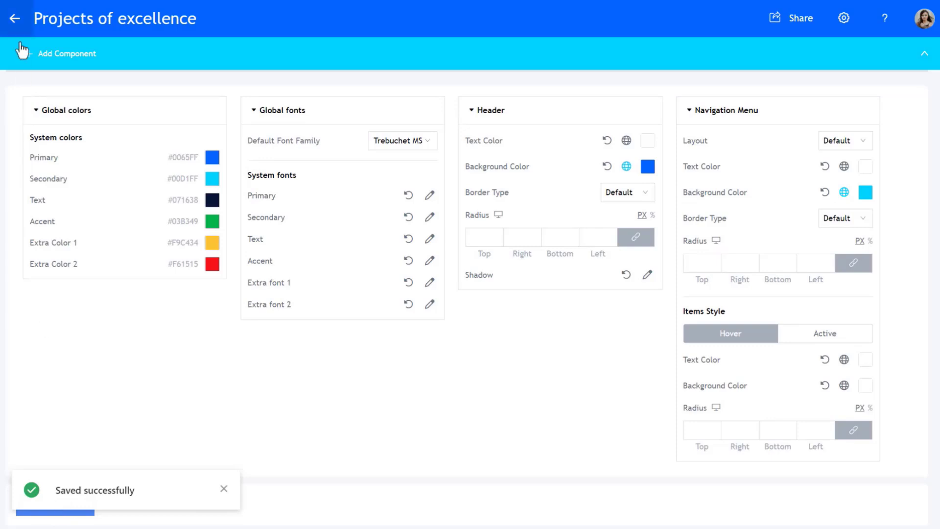
Return to the app's main page and bring up the Create New Component dialog.
left_click(14, 18)
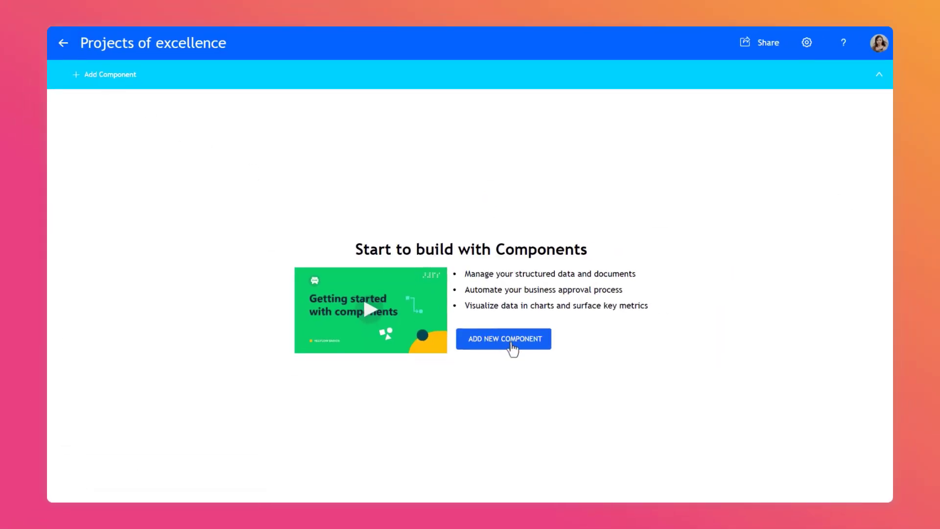
left_click(510, 343)
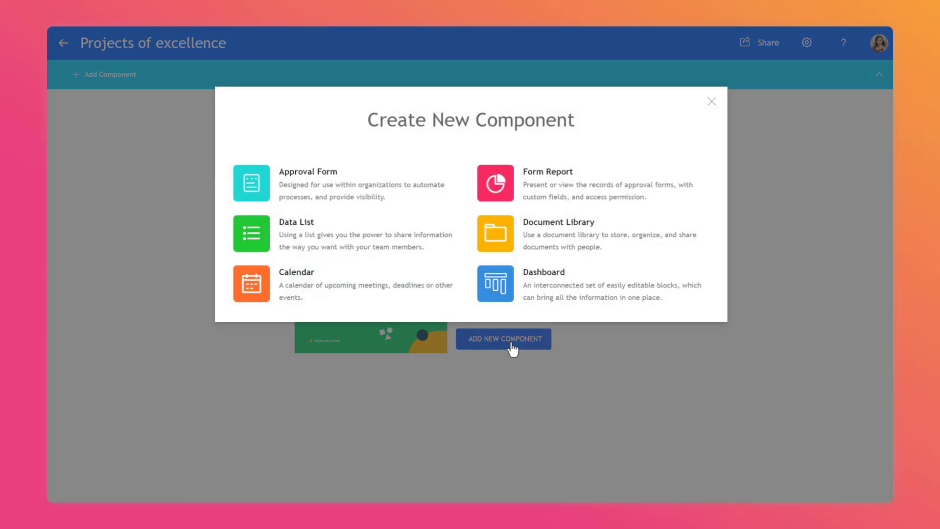
left_click(712, 102)
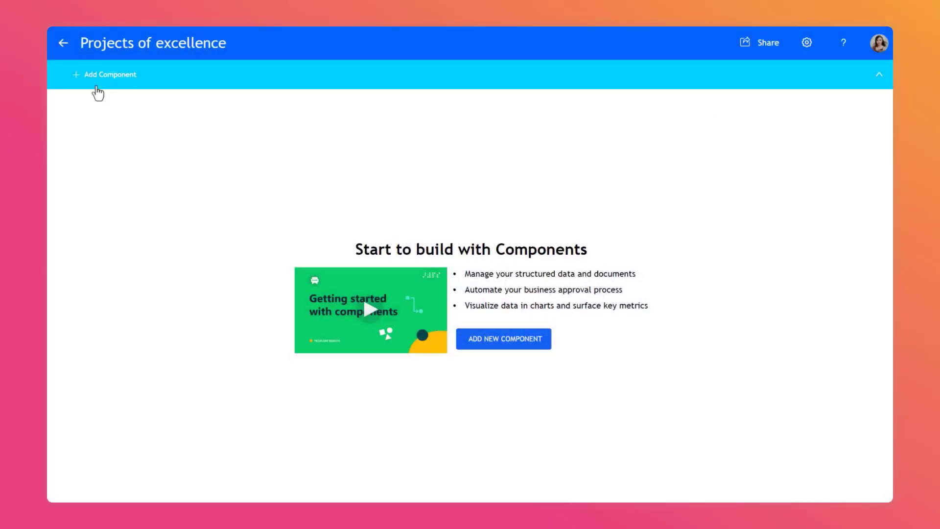
left_click(97, 86)
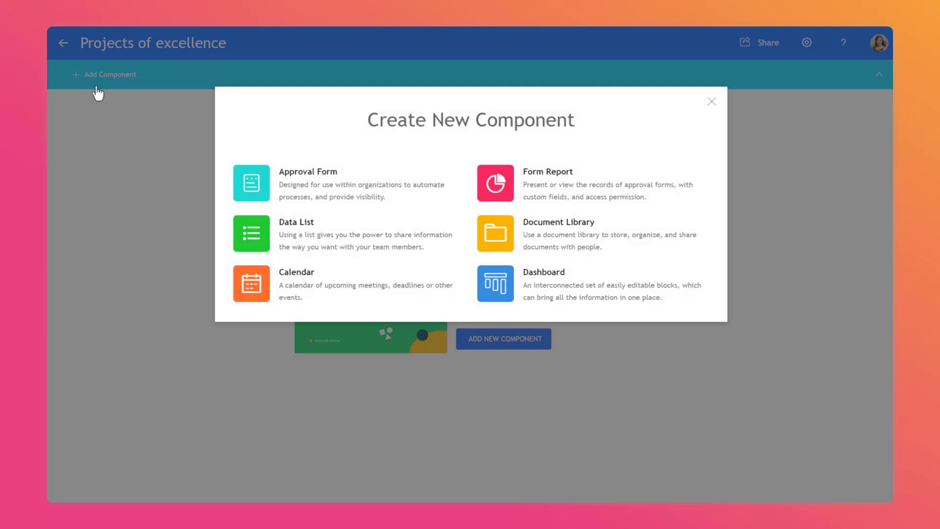